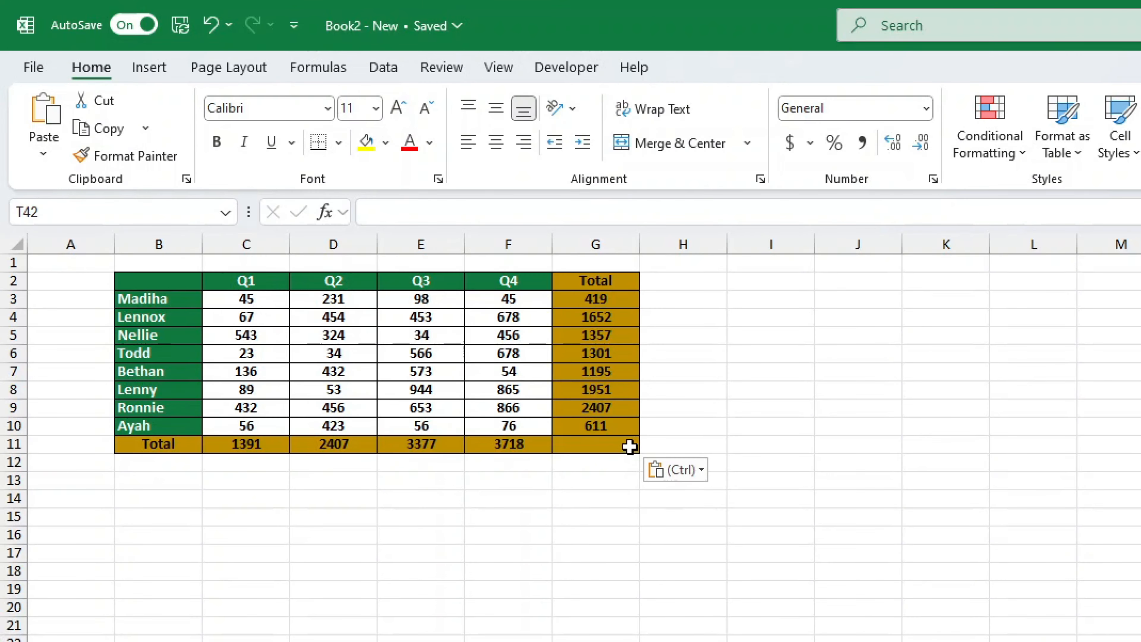
- Inspect G3's Total formula and copy cell G3
{"action": "double_click", "coordinate": [629, 297]}
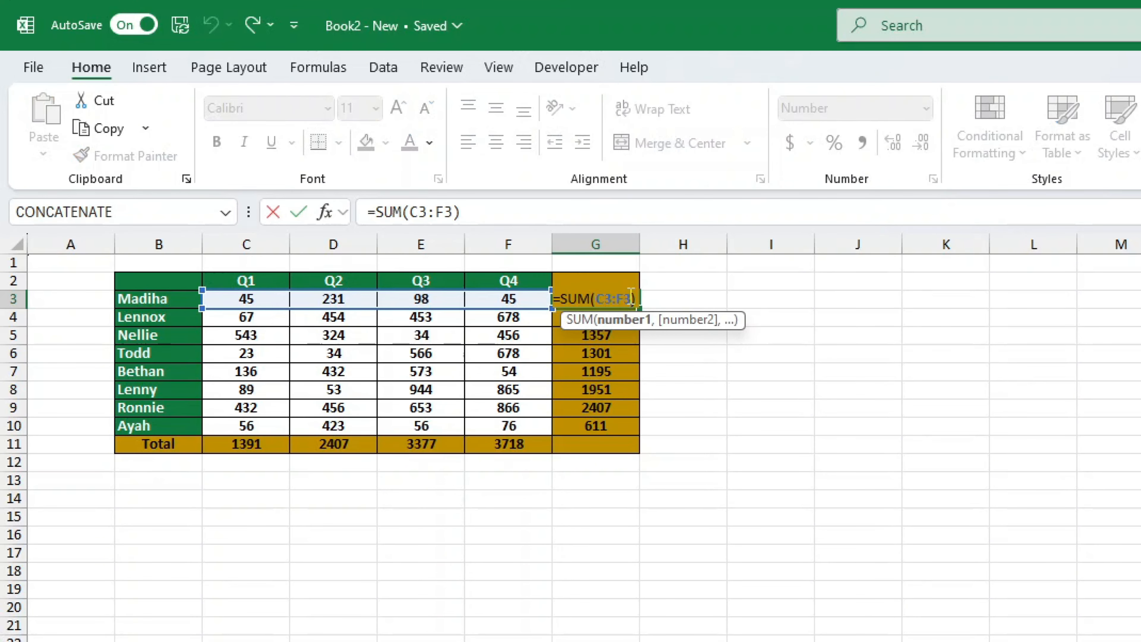
{"action": "left_click", "coordinate": [749, 279]}
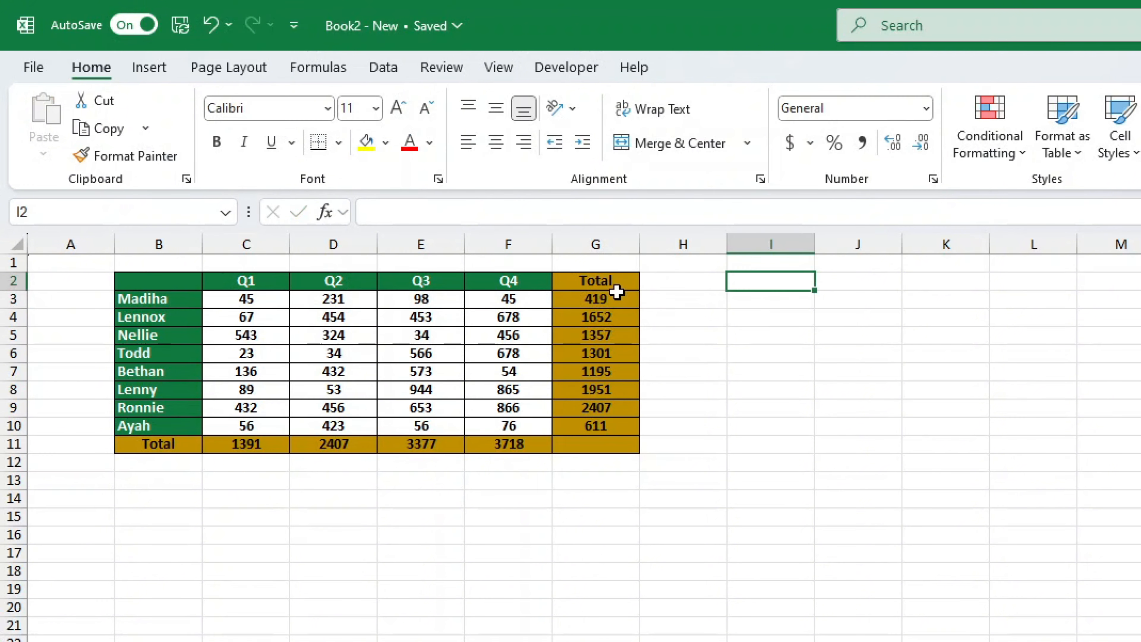
{"action": "left_click", "coordinate": [618, 296]}
{"action": "right_click", "coordinate": [619, 300]}
{"action": "left_click", "coordinate": [660, 377]}
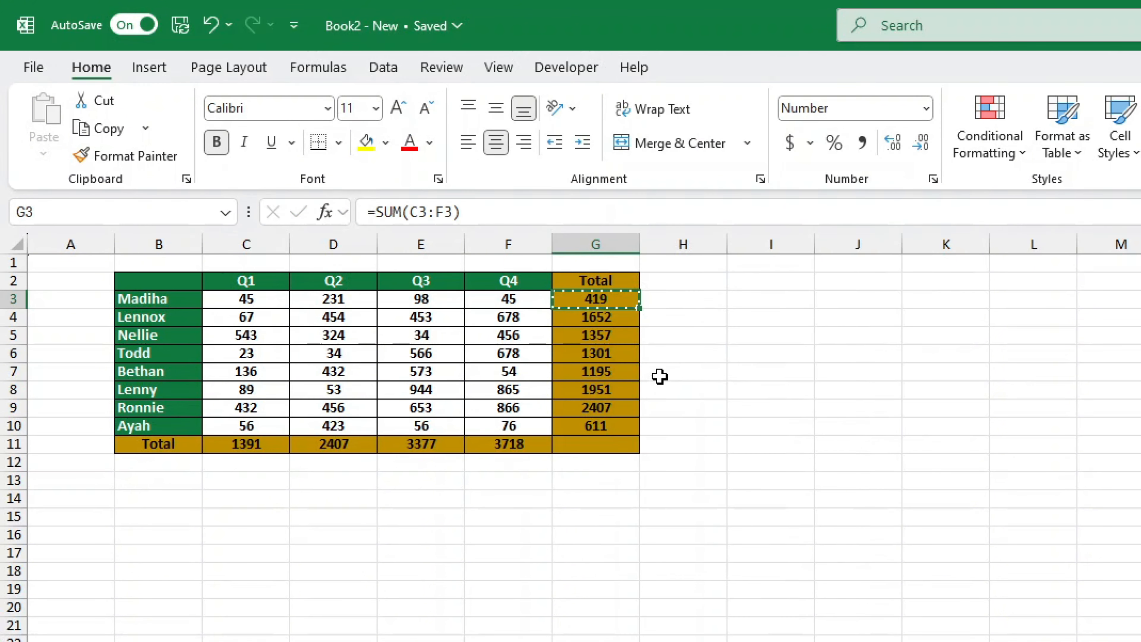
- Paste into I3, where the formula shifts to =SUM(E3:H3) and shows 562
{"action": "left_click", "coordinate": [759, 300]}
{"action": "right_click", "coordinate": [759, 306]}
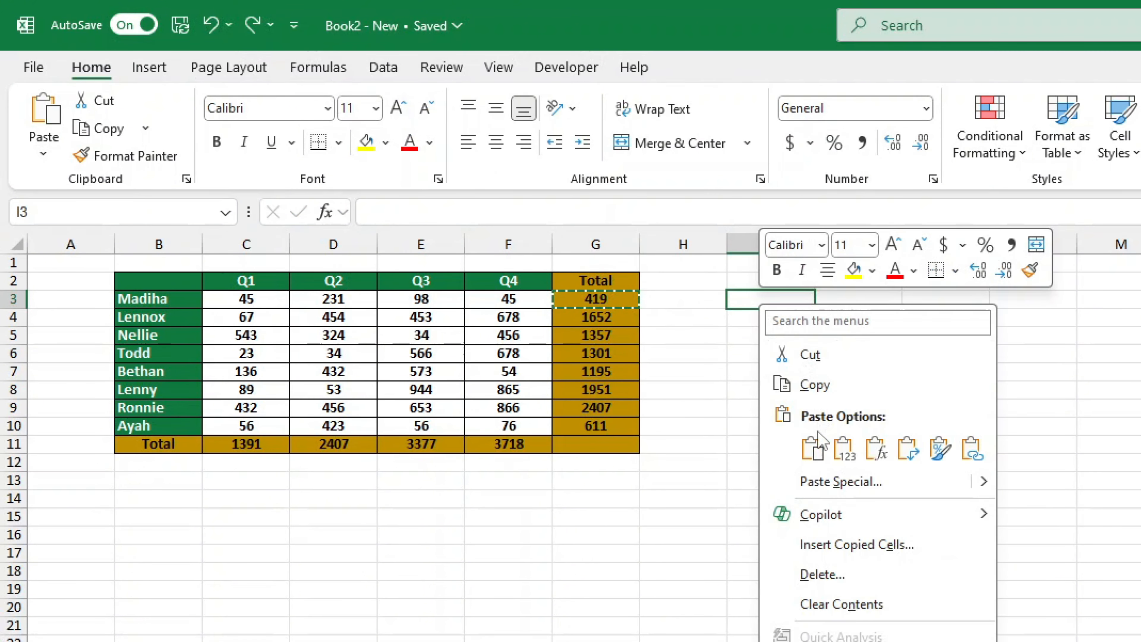
{"action": "left_click", "coordinate": [814, 445]}
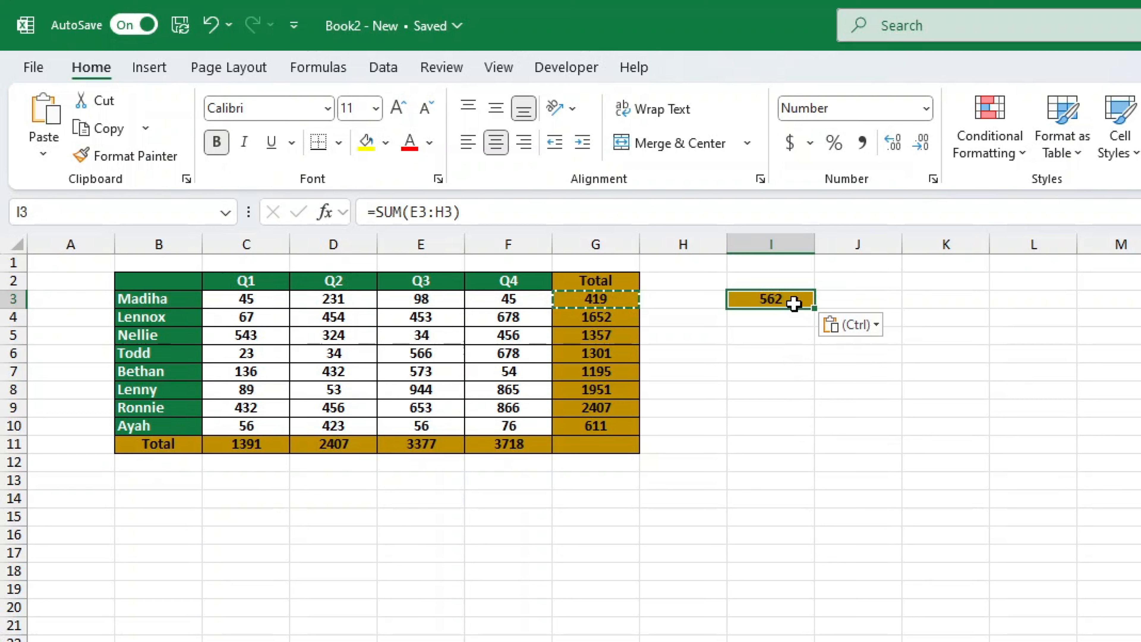
{"action": "left_click", "coordinate": [530, 220]}
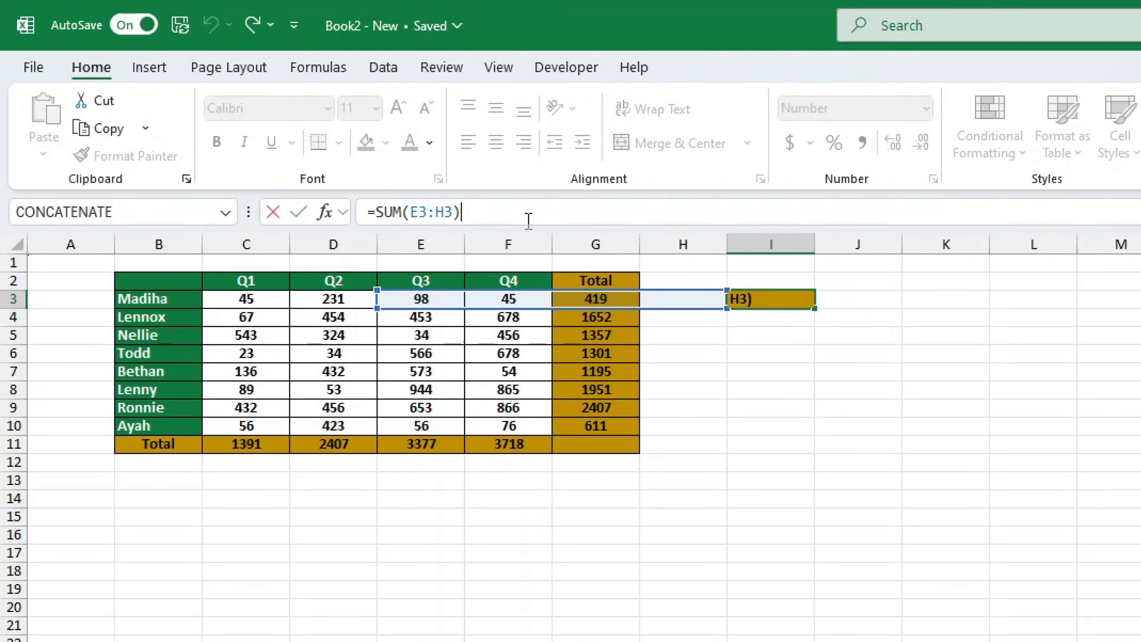
{"action": "key", "text": "Return"}
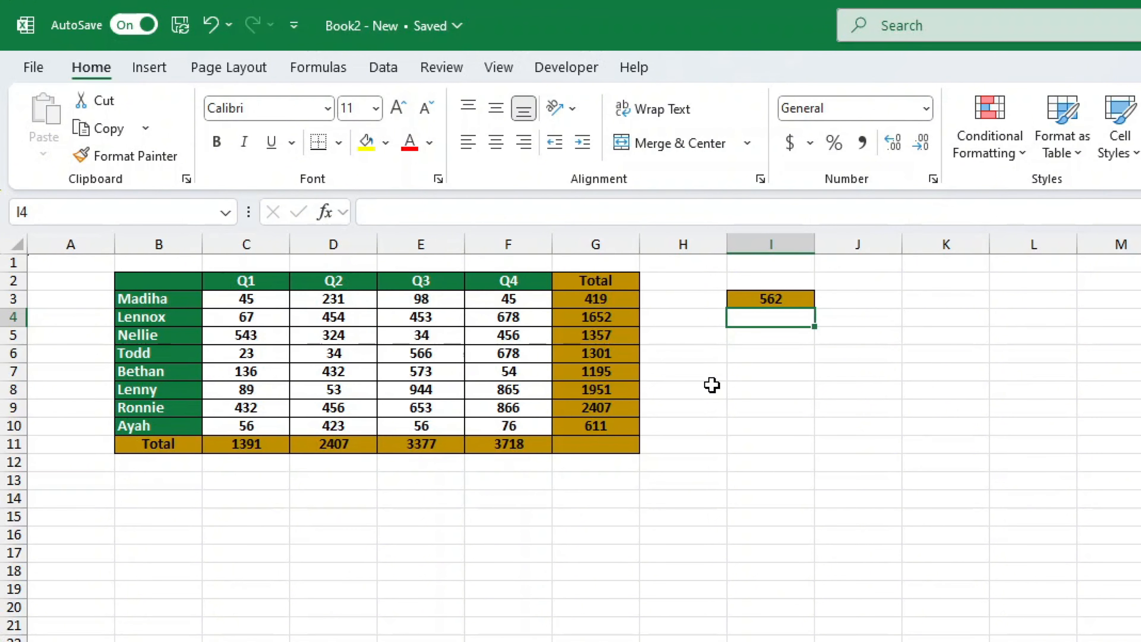
- Undo the I3 paste, then copy G3's =SUM(C3:F3) text from the formula bar, leaving G3 at 419
{"action": "left_click", "coordinate": [208, 25]}
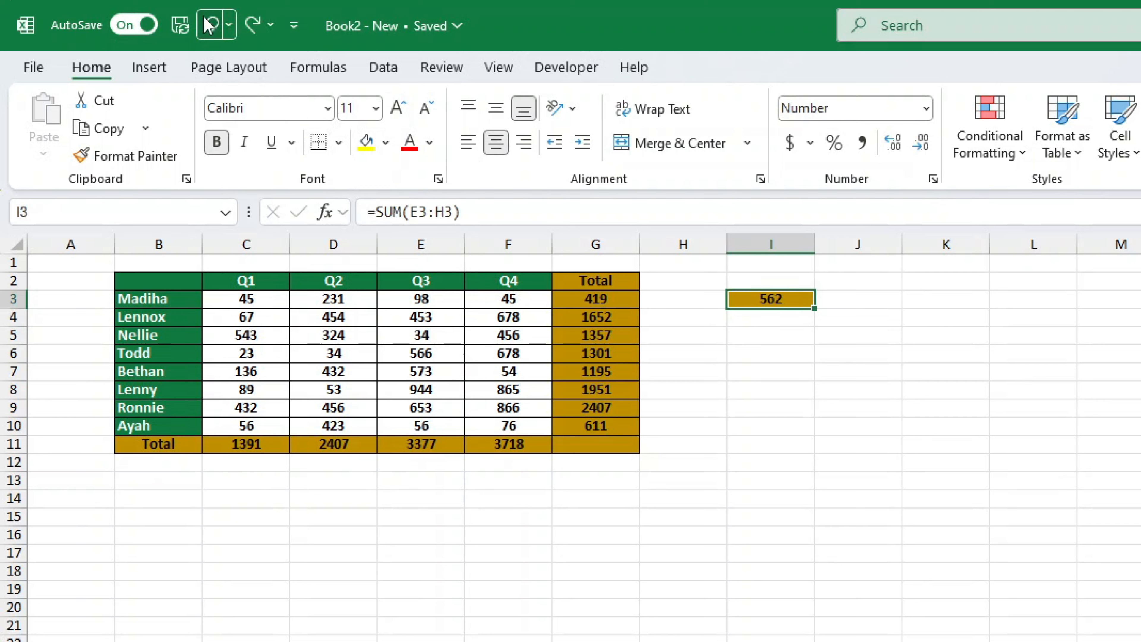
{"action": "left_click", "coordinate": [209, 24]}
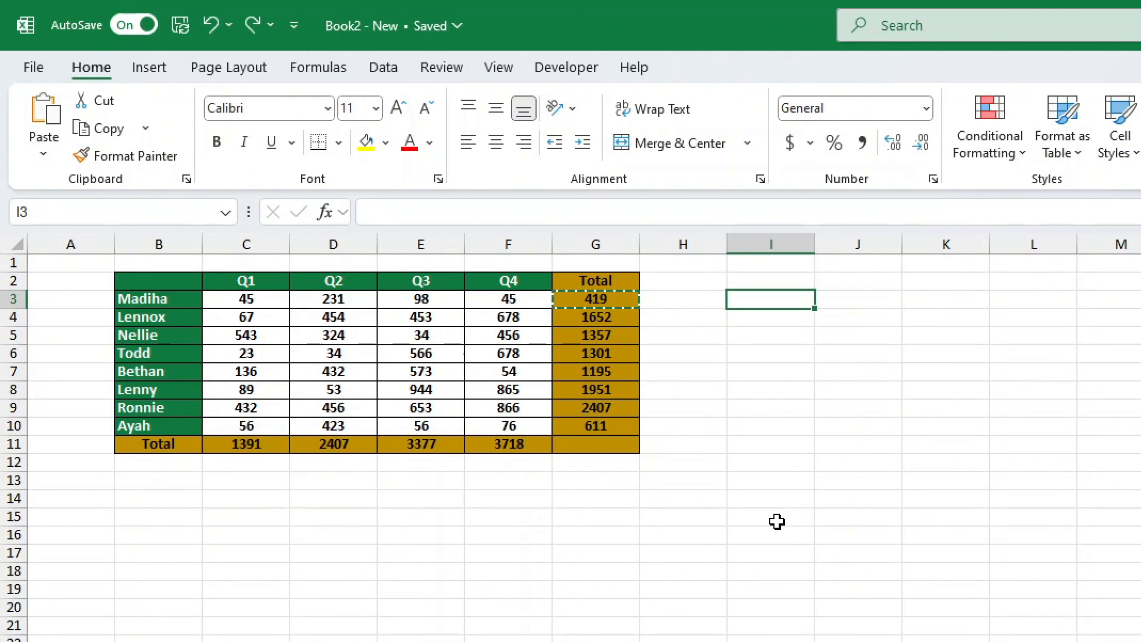
{"action": "left_click", "coordinate": [624, 300]}
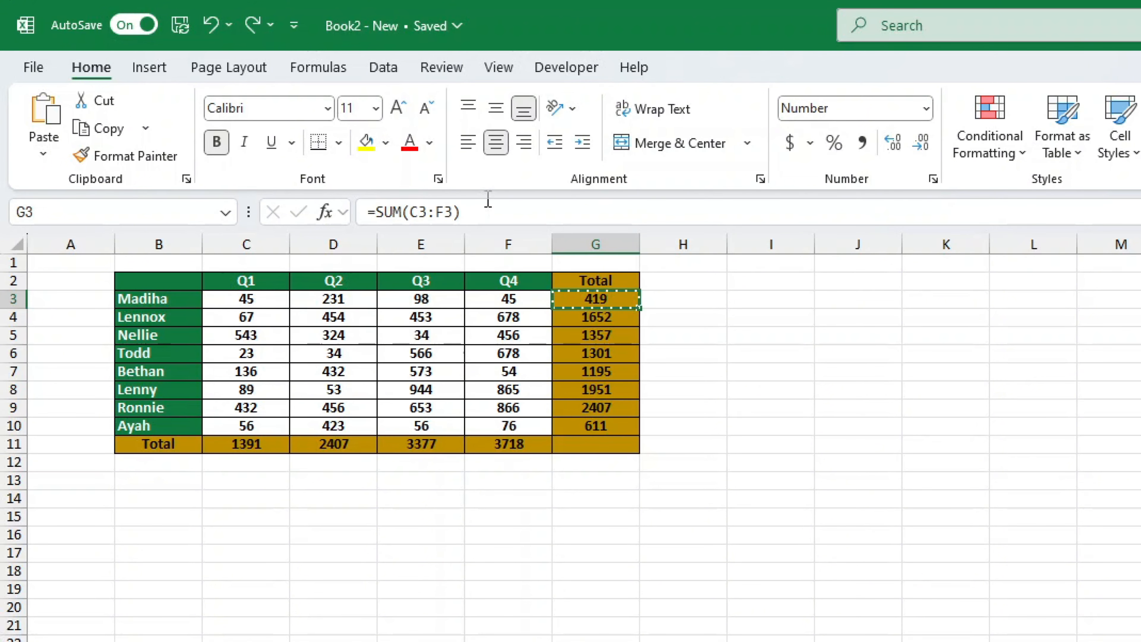
{"action": "left_click", "coordinate": [433, 211]}
{"action": "left_click_drag", "start_coordinate": [433, 210], "coordinate": [358, 211]}
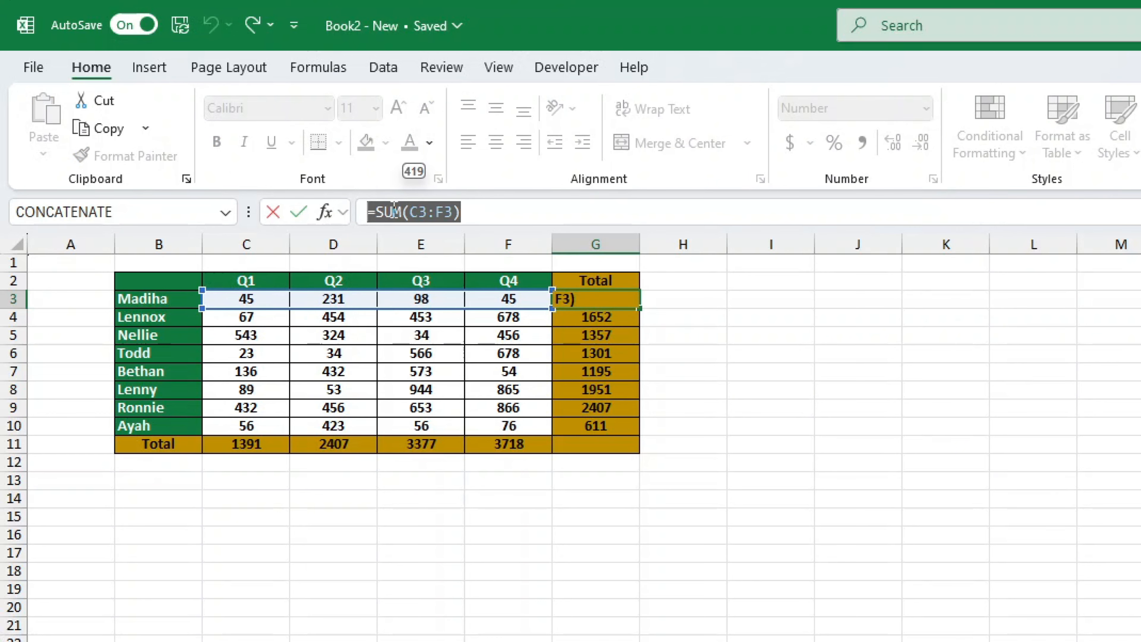
{"action": "key", "text": "ctrl+c"}
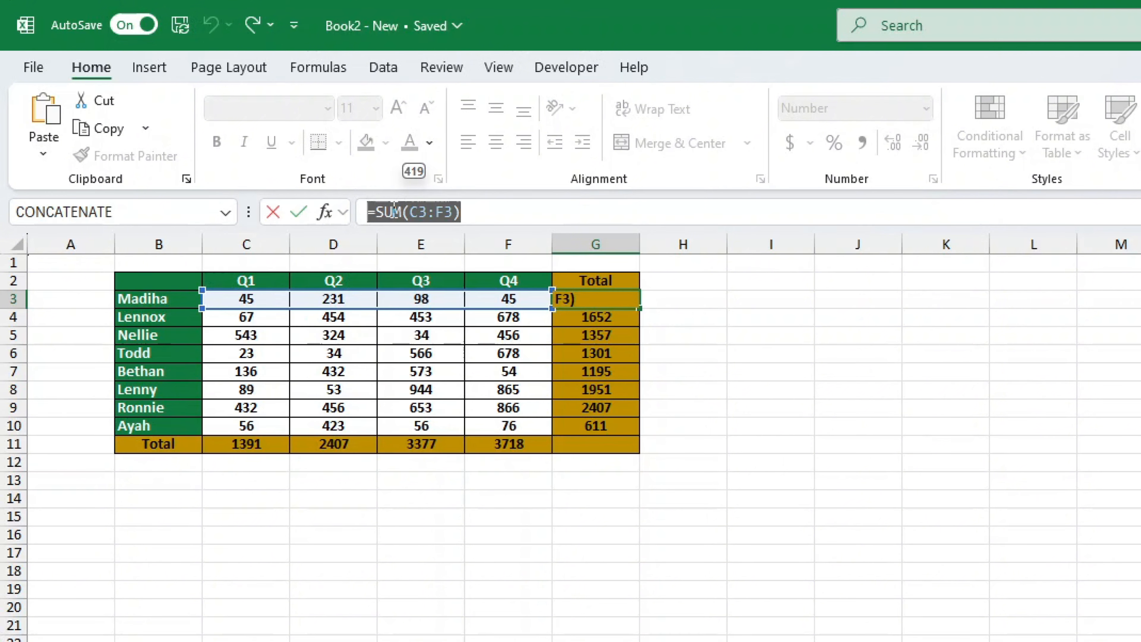
{"action": "key", "text": "Return"}
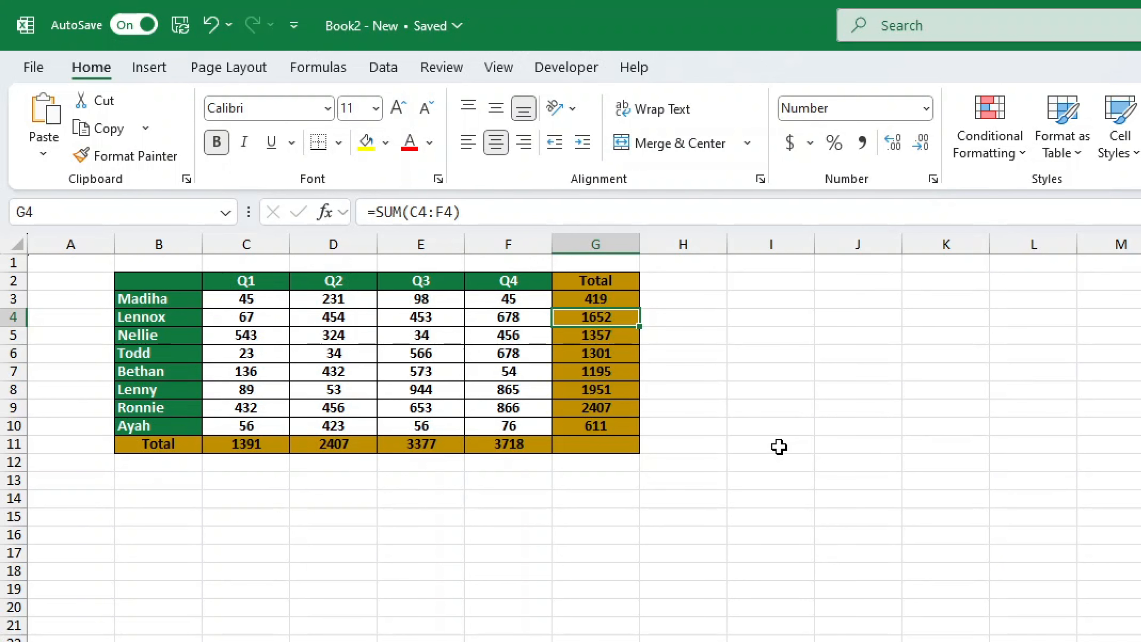
- Paste the =SUM(C3:F3) text into I12's formula bar and commit it, so I12 shows 419
{"action": "left_click", "coordinate": [782, 463]}
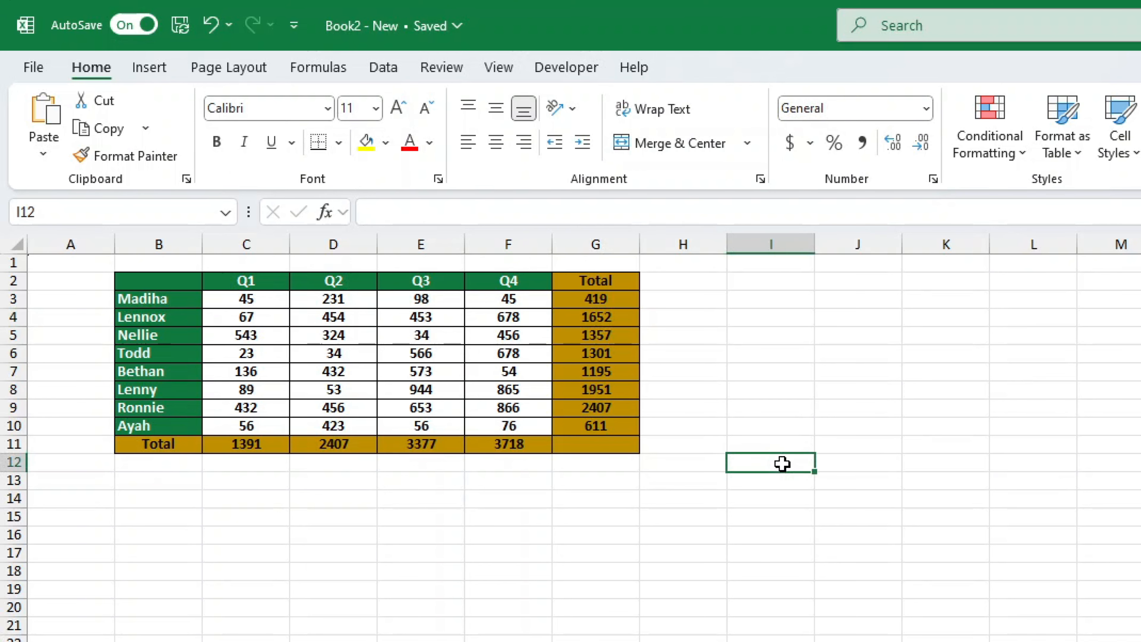
{"action": "left_click", "coordinate": [399, 218]}
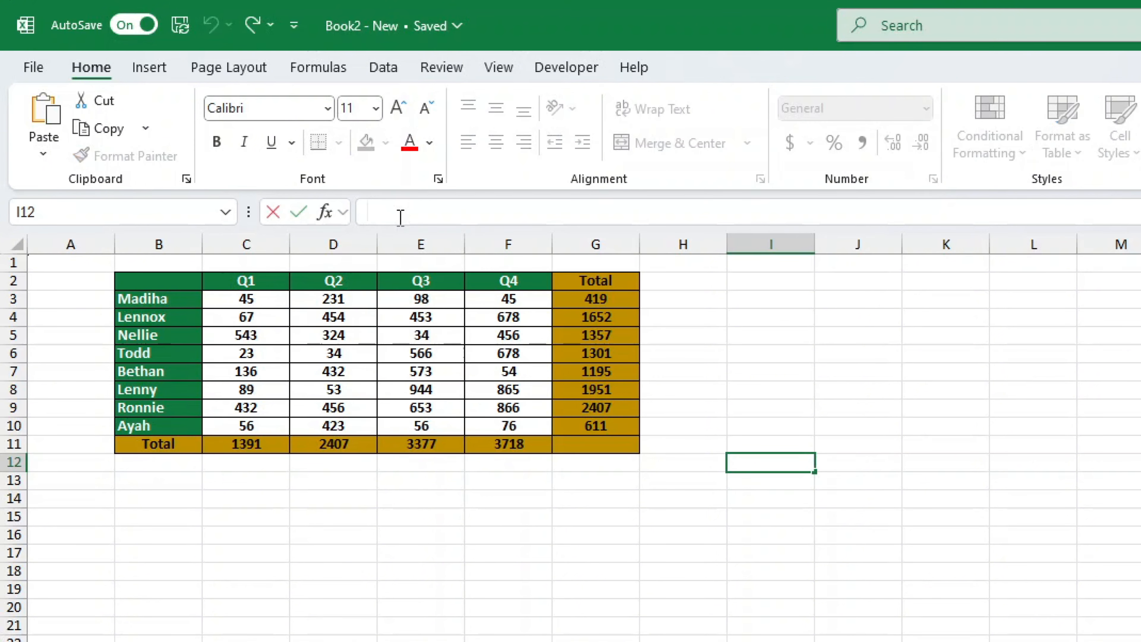
{"action": "key", "text": "ctrl+v"}
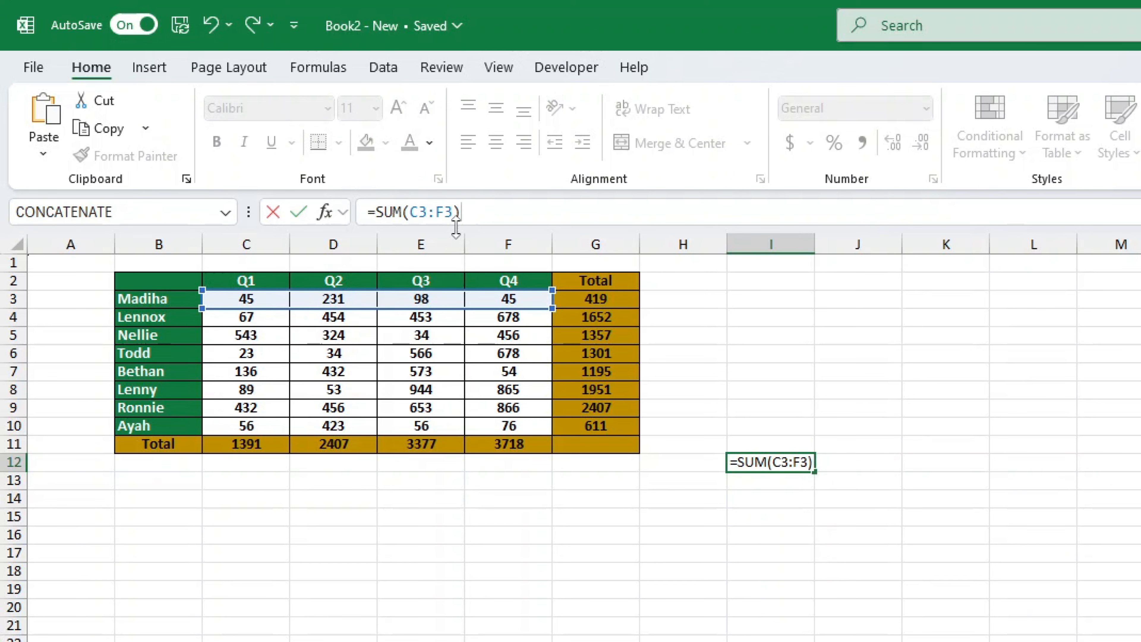
{"action": "key", "text": "Return"}
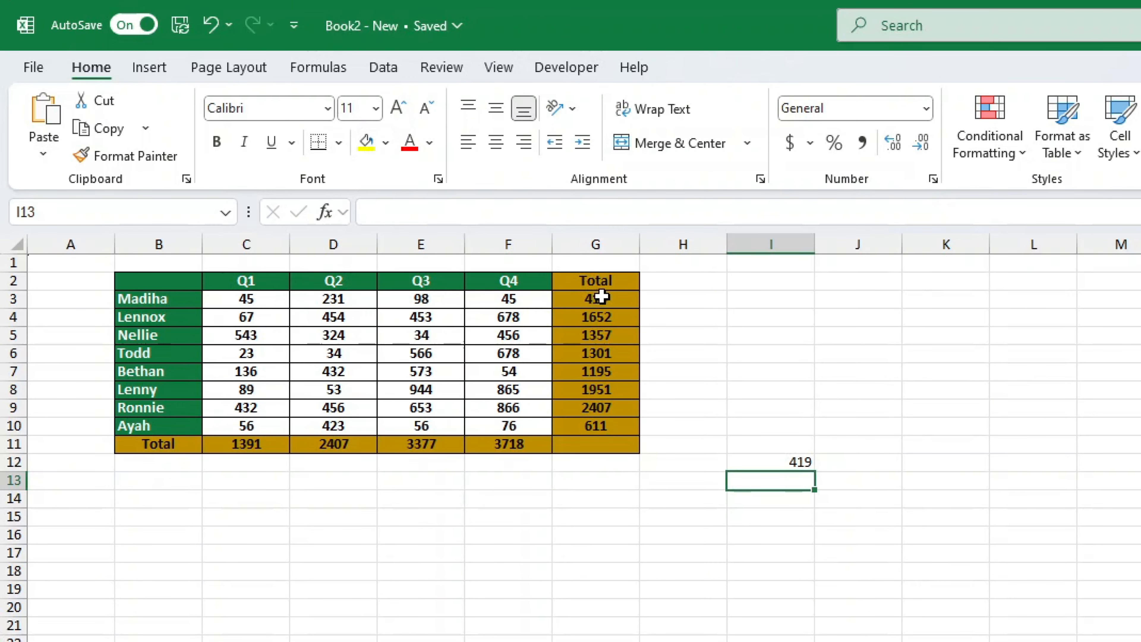
- Paste G3:G10 into J12:J19, undo the shifted totals, and recopy the G3:G10 Total formulas
{"action": "left_click_drag", "start_coordinate": [600, 298], "coordinate": [615, 432]}
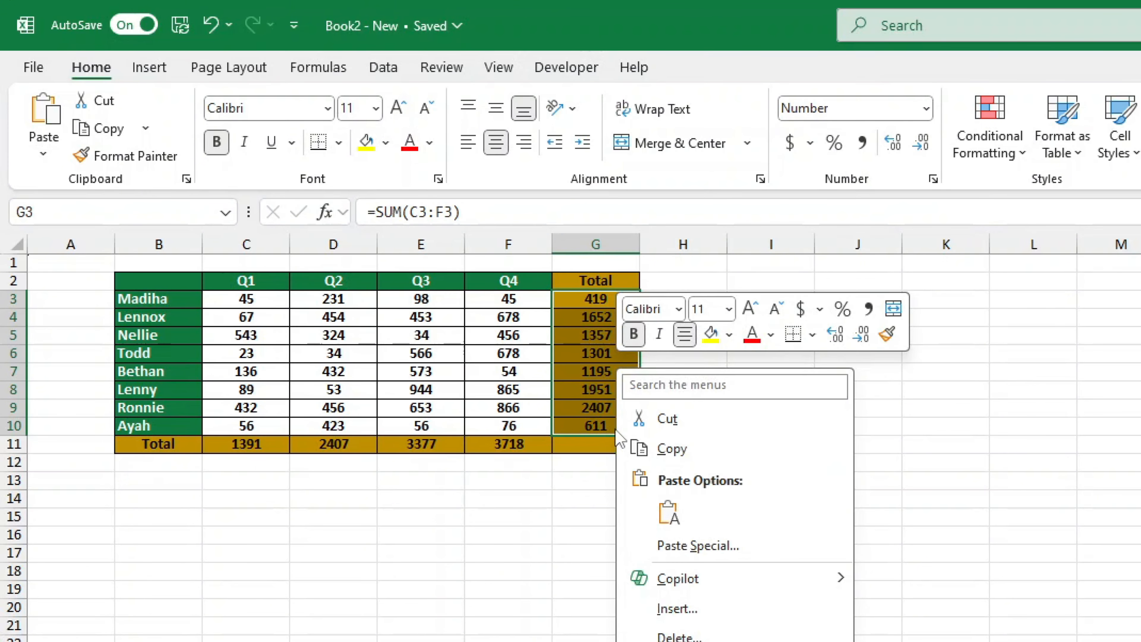
{"action": "right_click", "coordinate": [614, 428]}
{"action": "left_click", "coordinate": [660, 448]}
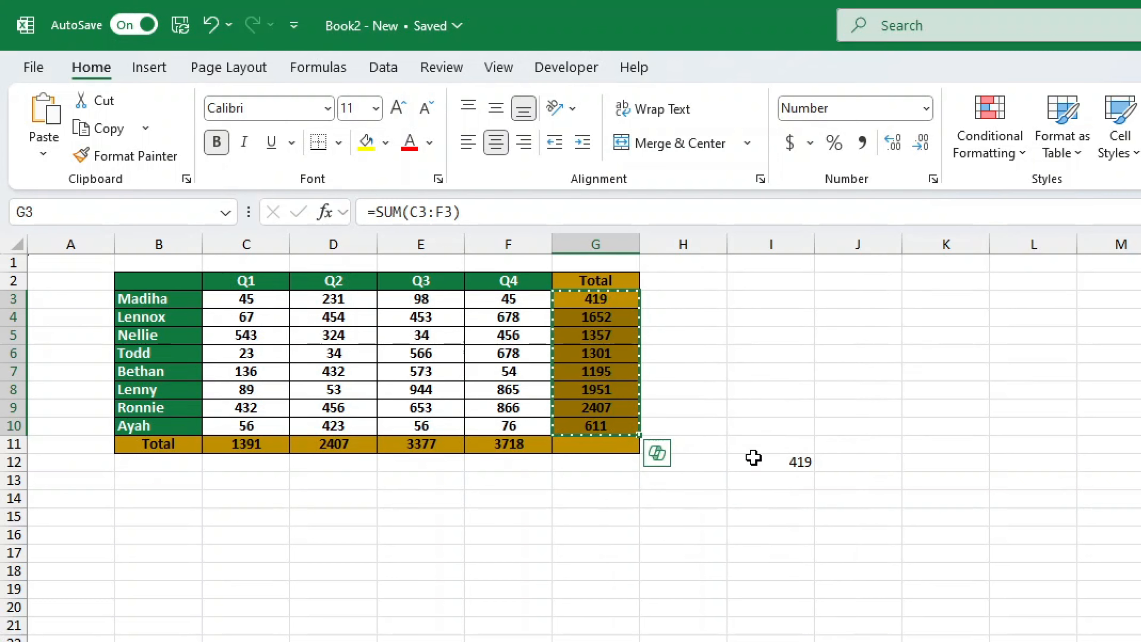
{"action": "left_click", "coordinate": [858, 463]}
{"action": "right_click", "coordinate": [866, 464]}
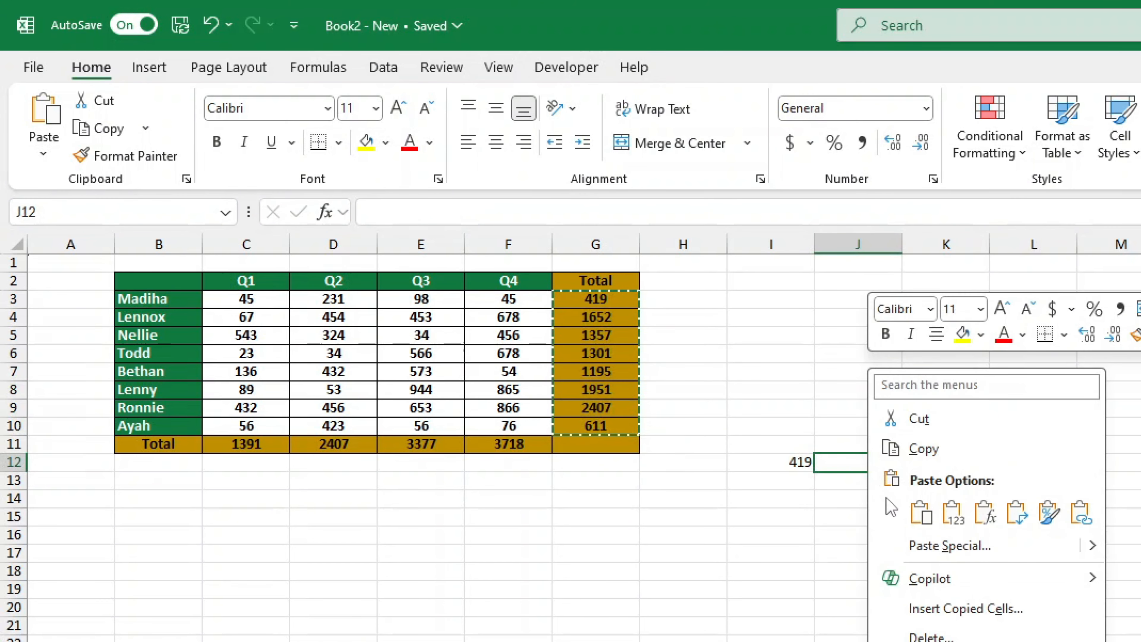
{"action": "left_click", "coordinate": [916, 511]}
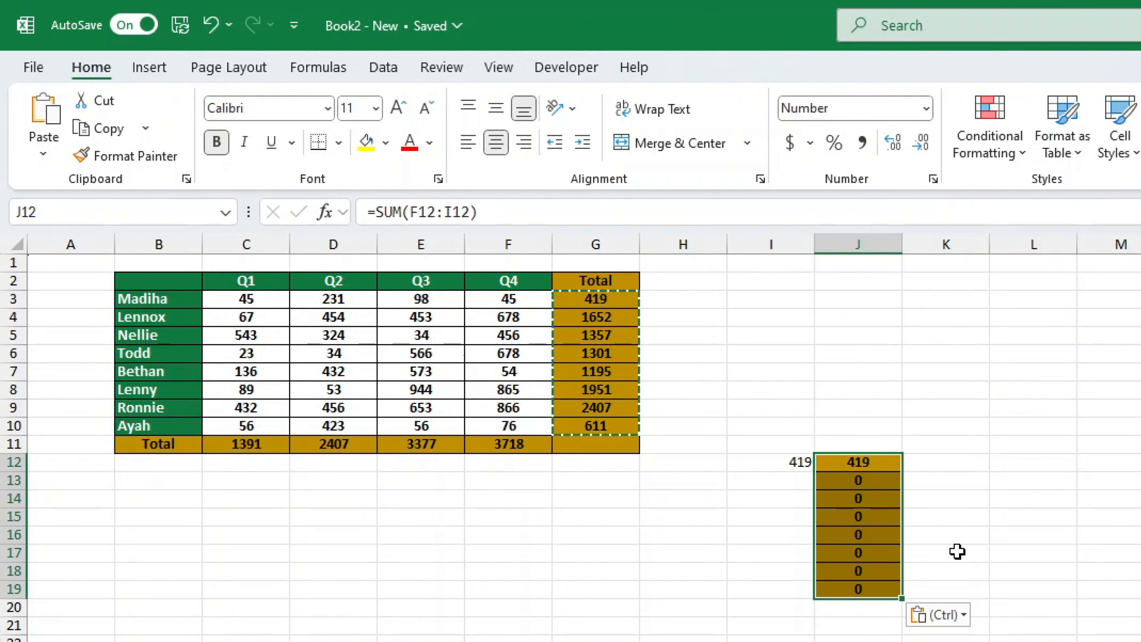
{"action": "left_click", "coordinate": [211, 25]}
{"action": "left_click_drag", "start_coordinate": [616, 298], "coordinate": [609, 425]}
{"action": "key", "text": "ctrl+v"}
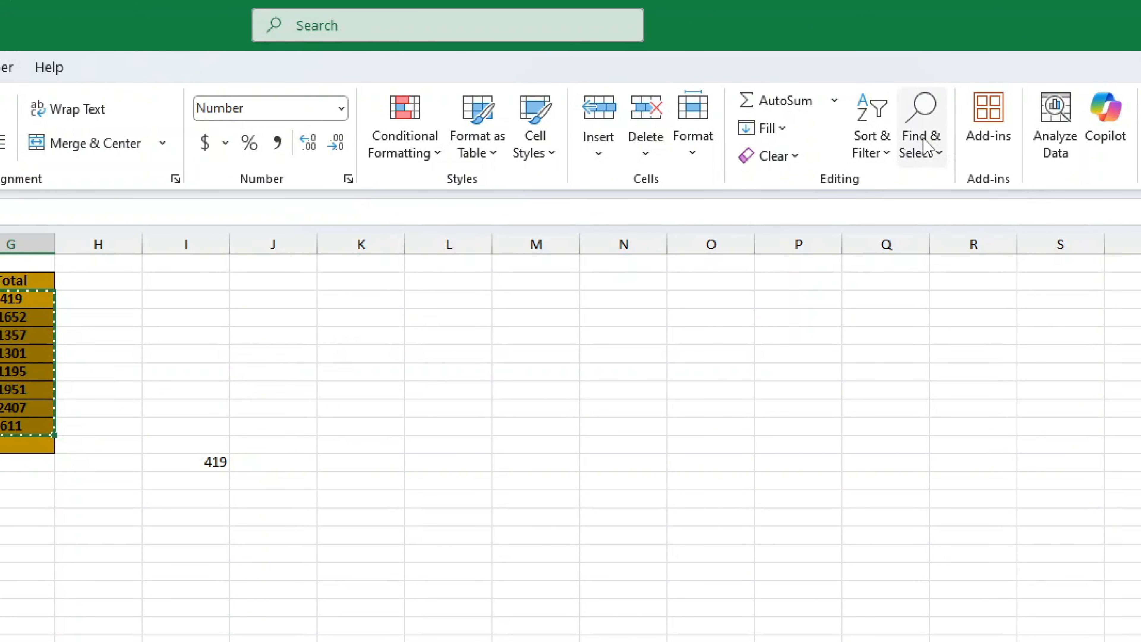
- Replace all 8 '=' signs with 'TL' so the Totals become text like TLSUM(C3:F3)
{"action": "left_click", "coordinate": [932, 143]}
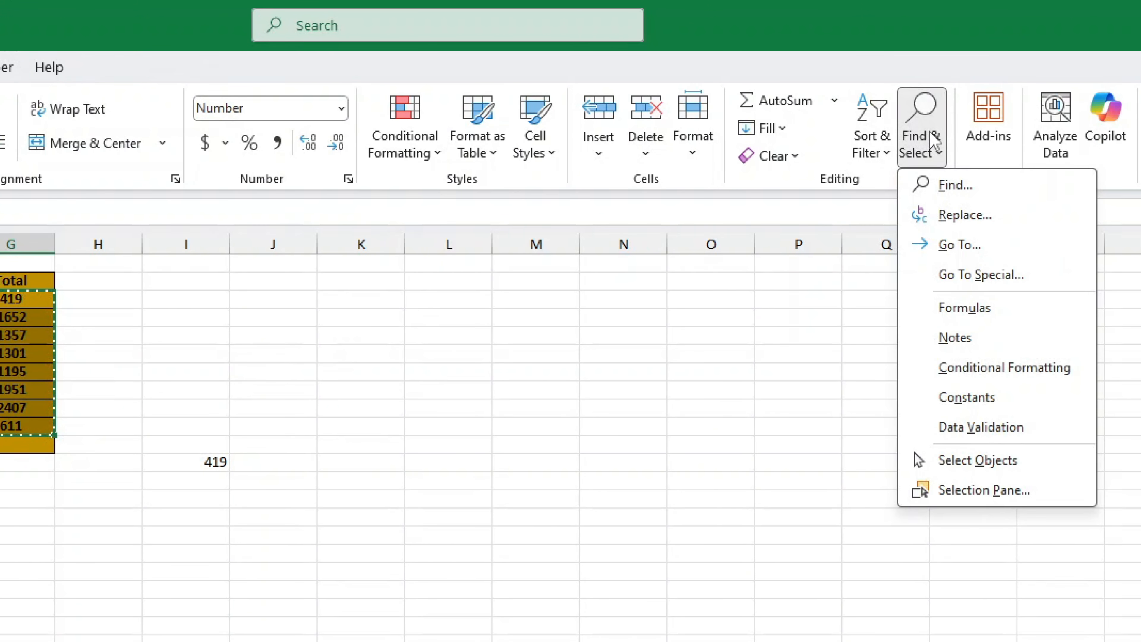
{"action": "left_click", "coordinate": [975, 216]}
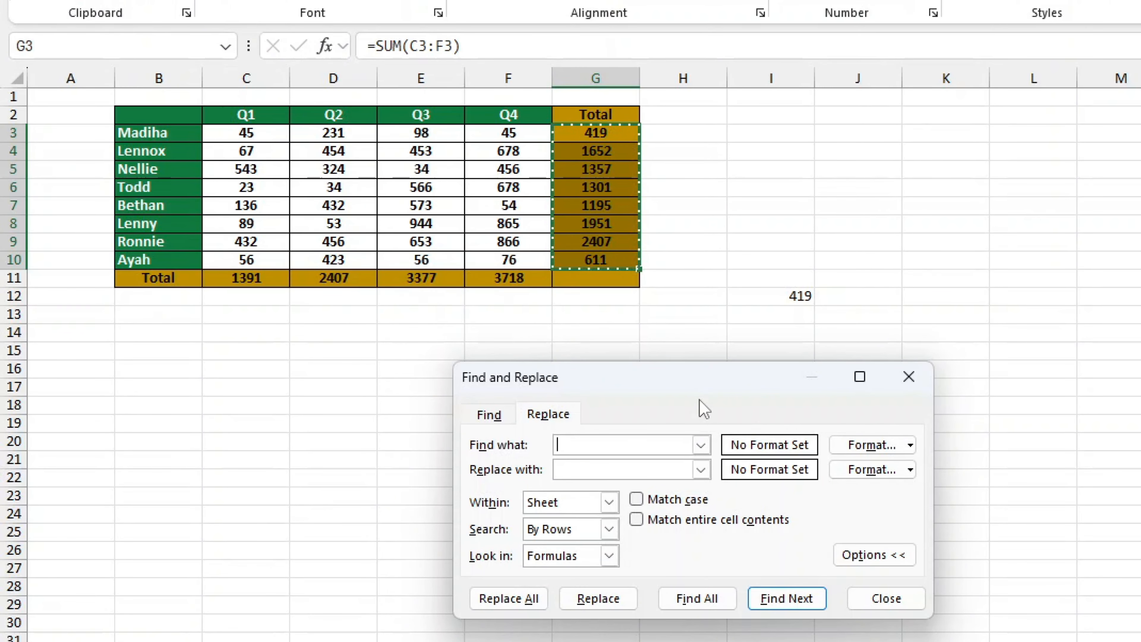
{"action": "type", "text": "="}
{"action": "type", "text": "TL"}
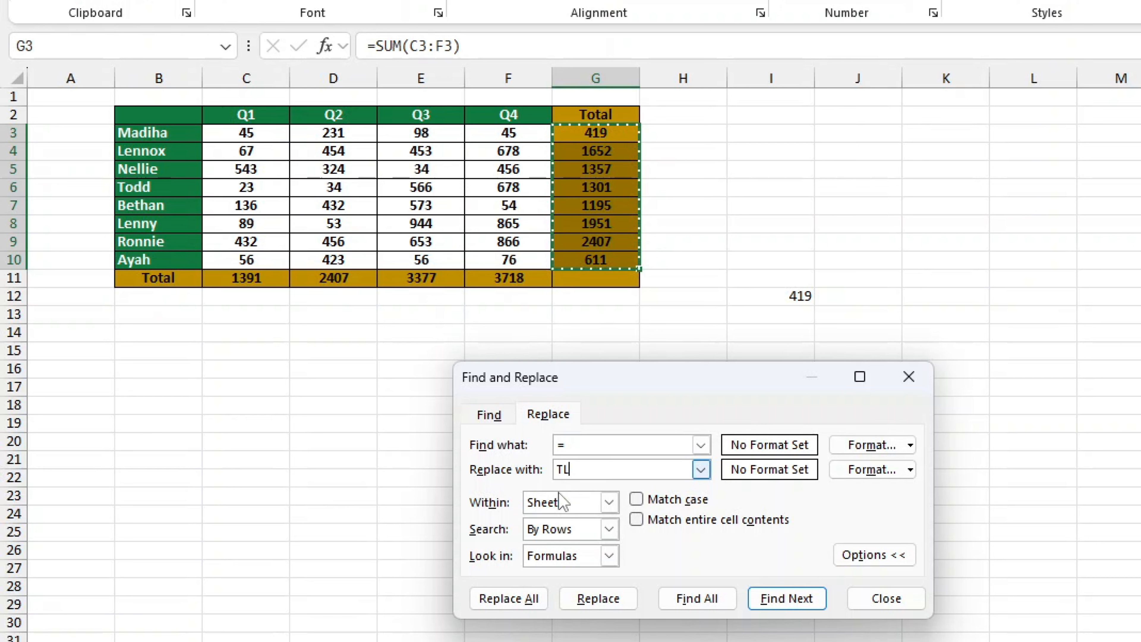
{"action": "left_click", "coordinate": [526, 598]}
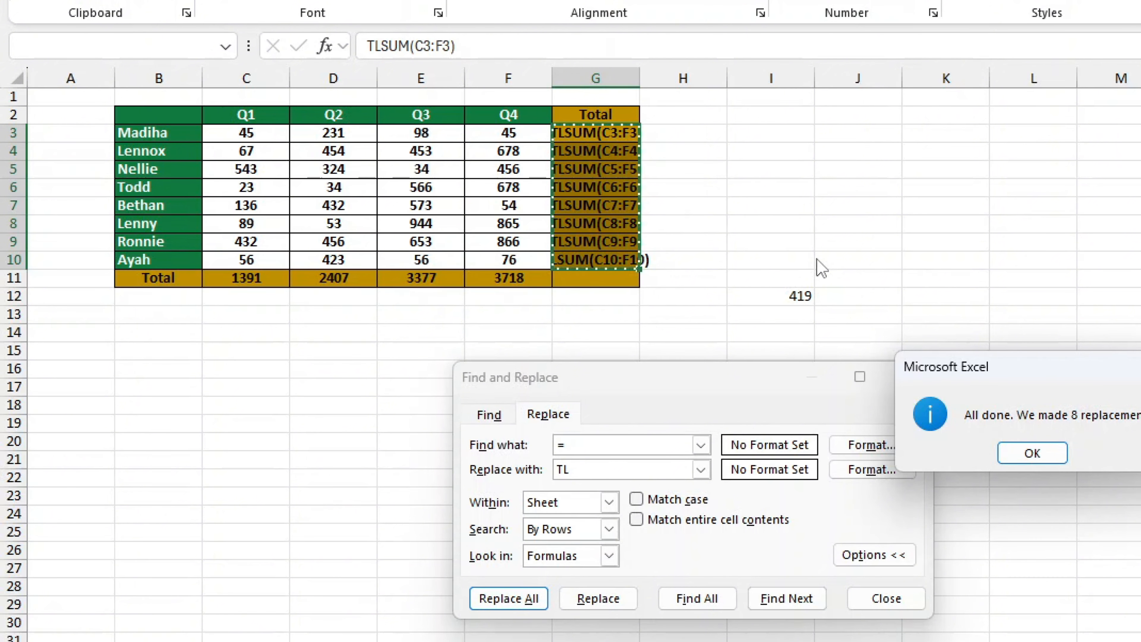
{"action": "left_click", "coordinate": [1051, 453]}
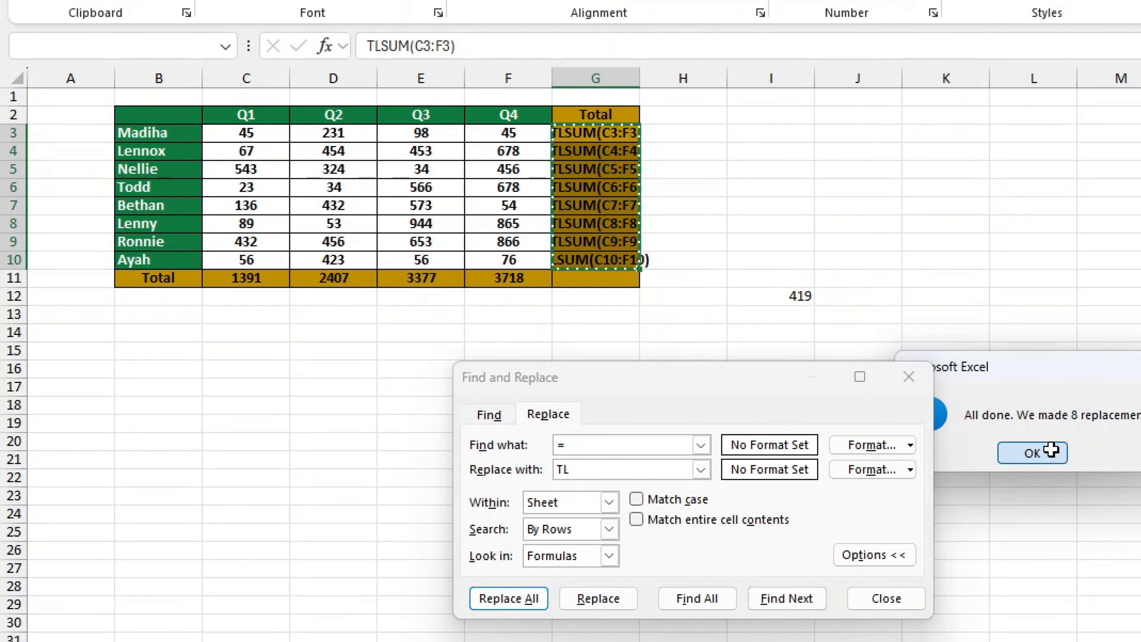
{"action": "left_click", "coordinate": [902, 606]}
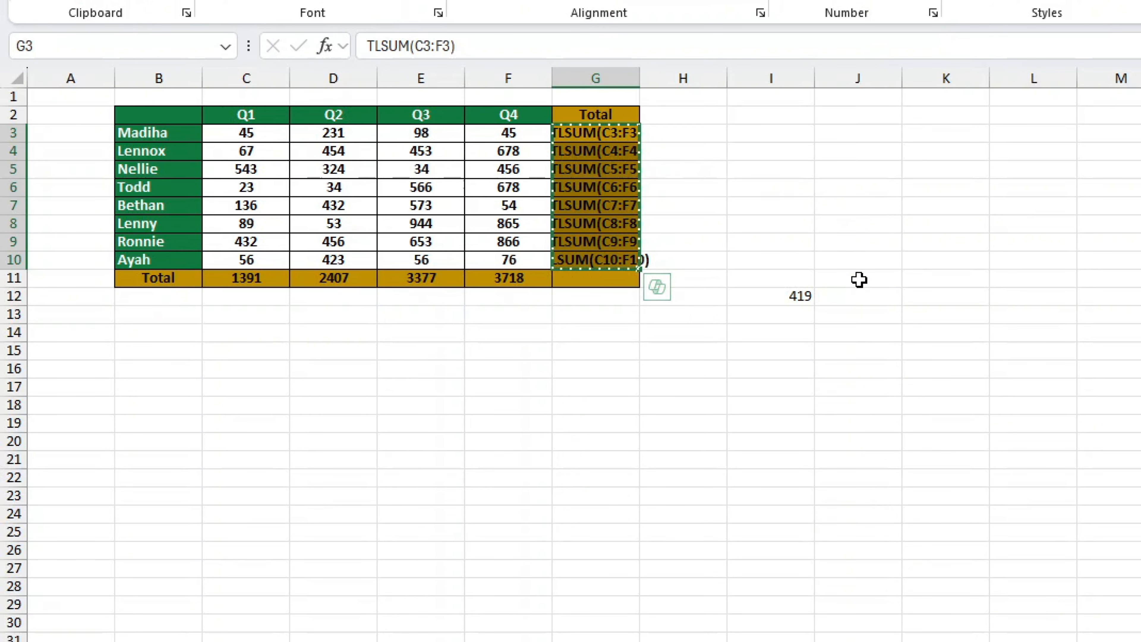
- Paste TLSUM(C3:F3) through TLSUM(C10:F10) into J12:J19 and autofit column J
{"action": "left_click", "coordinate": [858, 299]}
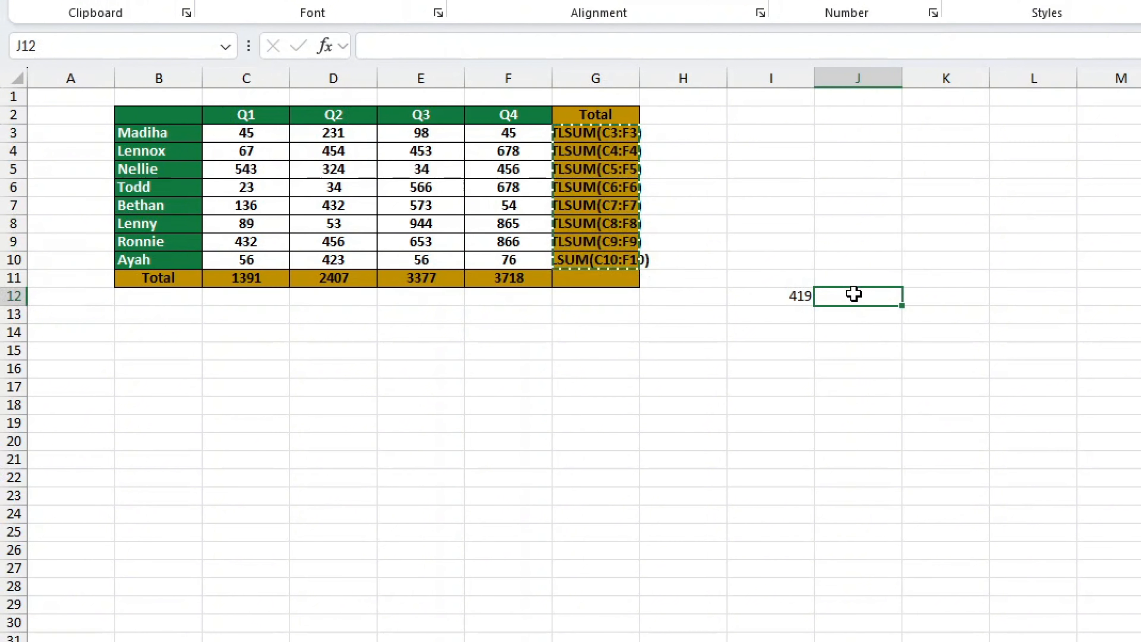
{"action": "key", "text": "ctrl+v"}
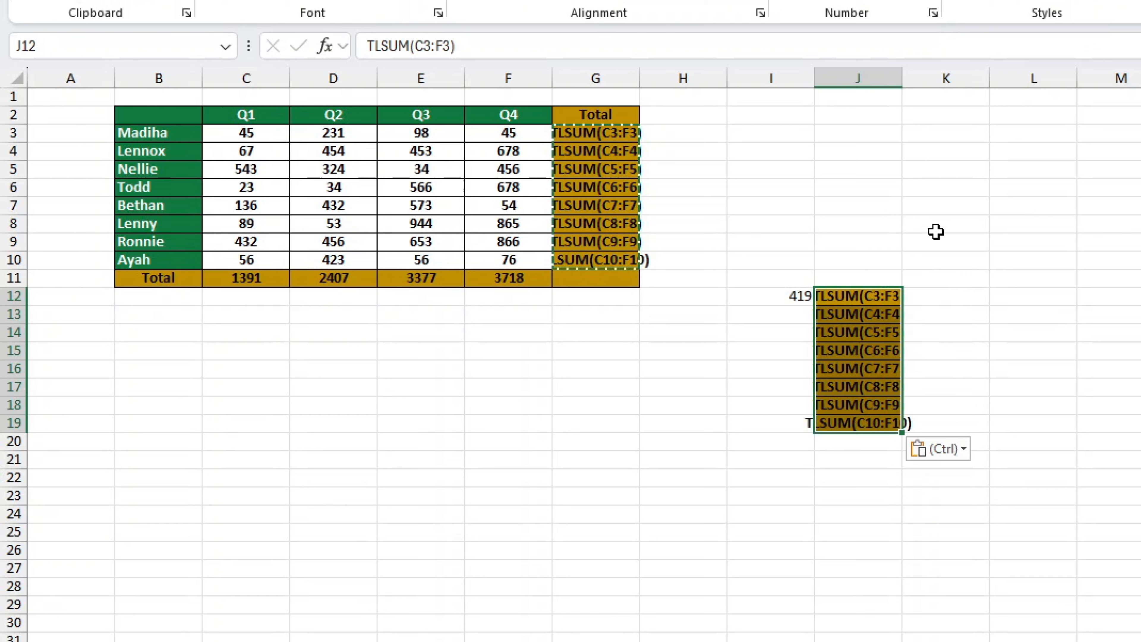
{"action": "double_click", "coordinate": [904, 80]}
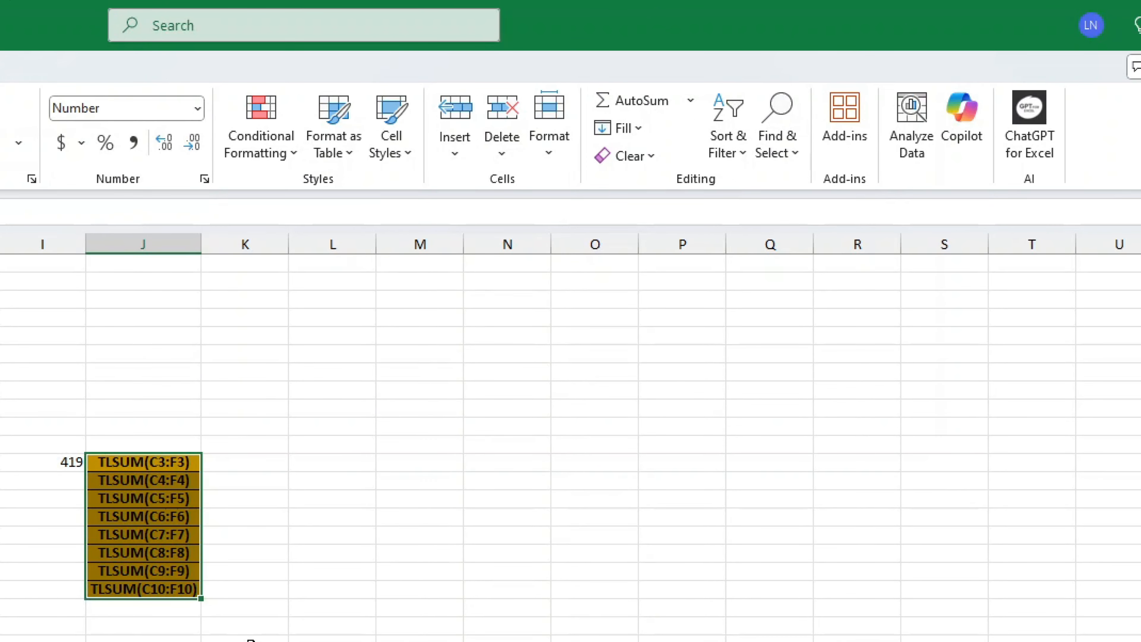
- Replace all 'TL' with '=' (16 replacements), restoring totals 419 through 611 in both ranges
{"action": "left_click", "coordinate": [685, 423]}
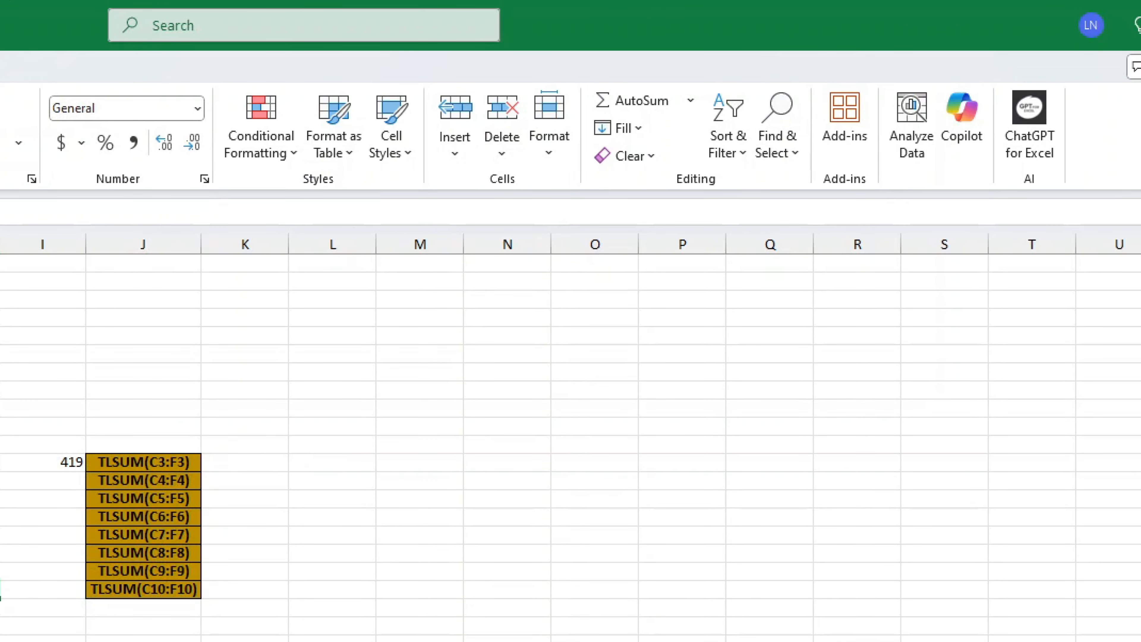
{"action": "left_click", "coordinate": [777, 131]}
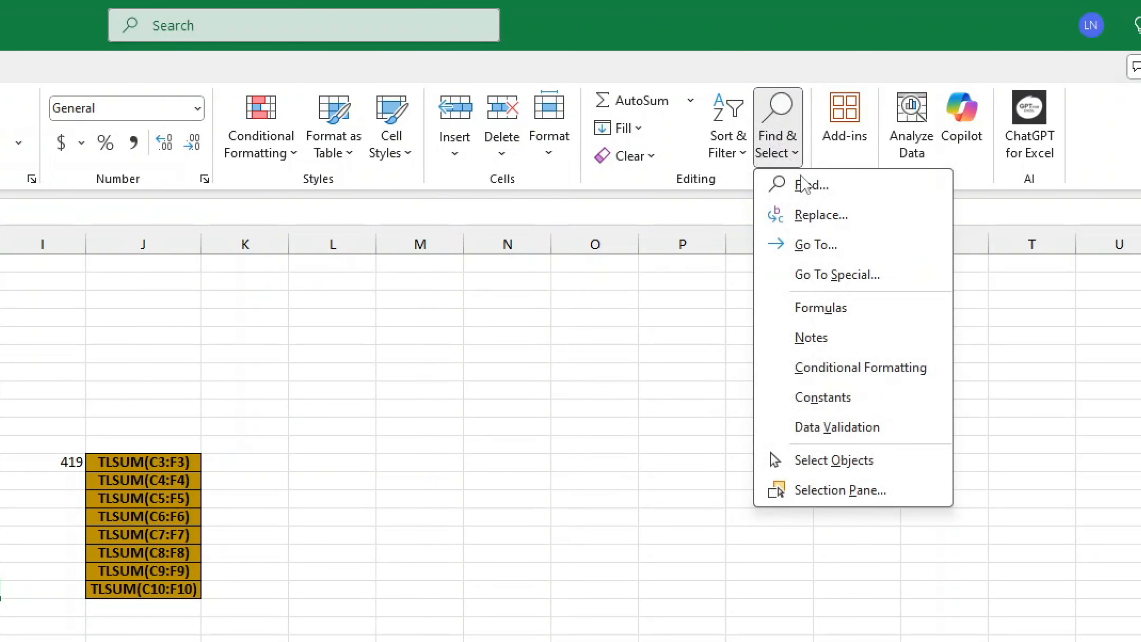
{"action": "left_click", "coordinate": [821, 216]}
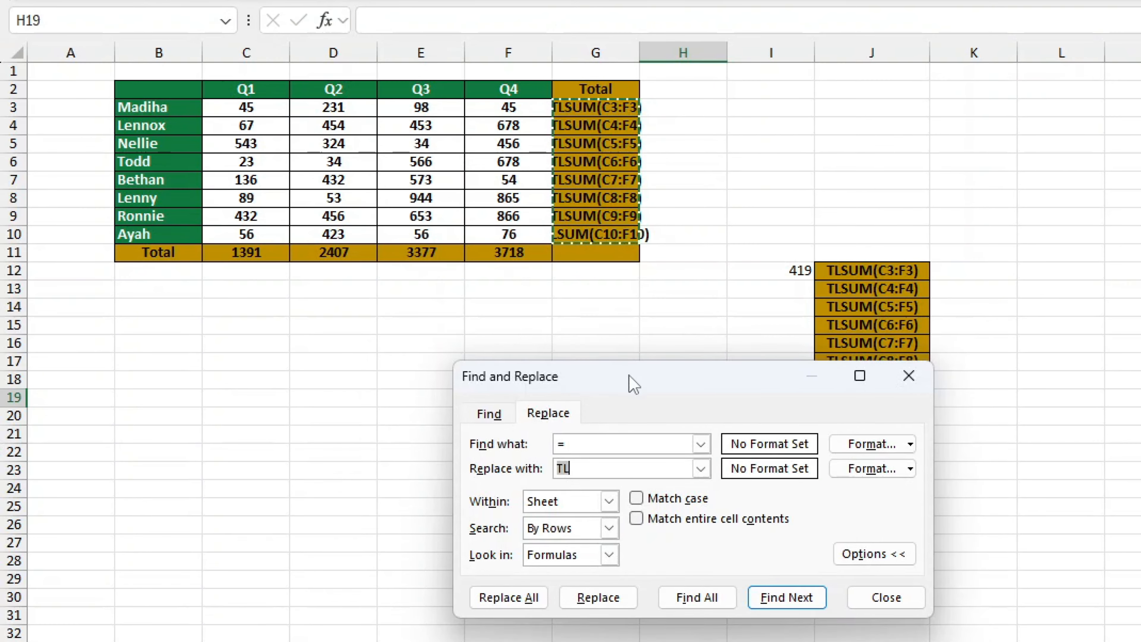
{"action": "left_click_drag", "start_coordinate": [633, 384], "coordinate": [460, 393]}
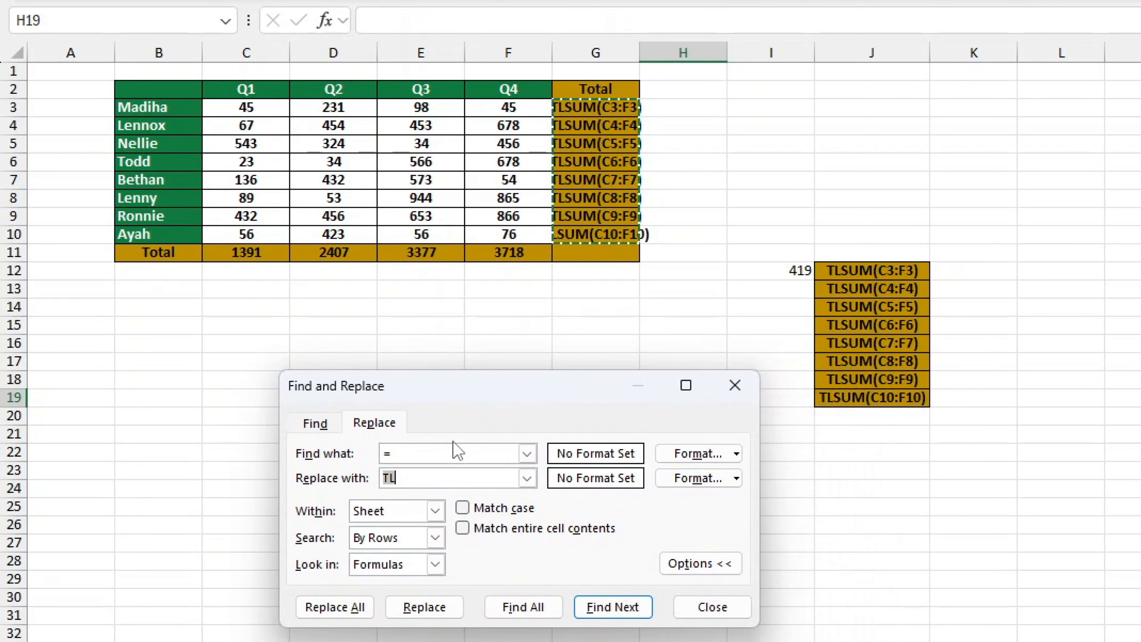
{"action": "left_click_drag", "start_coordinate": [419, 457], "coordinate": [305, 485]}
{"action": "type", "text": "TL"}
{"action": "type", "text": "="}
{"action": "left_click", "coordinate": [320, 611]}
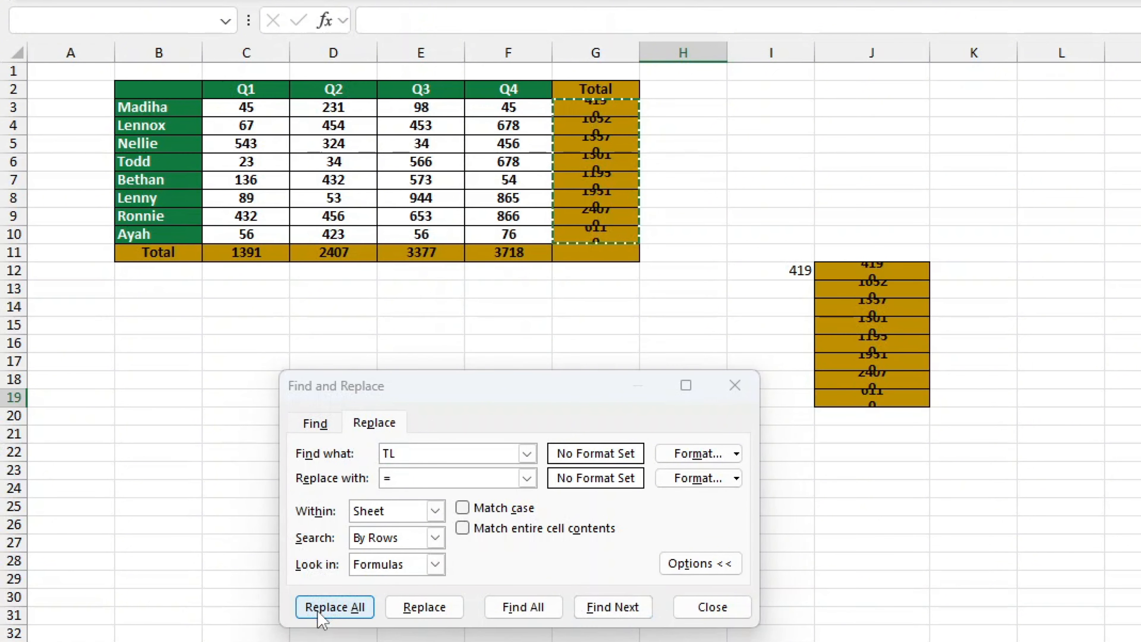
{"action": "left_click", "coordinate": [1017, 428]}
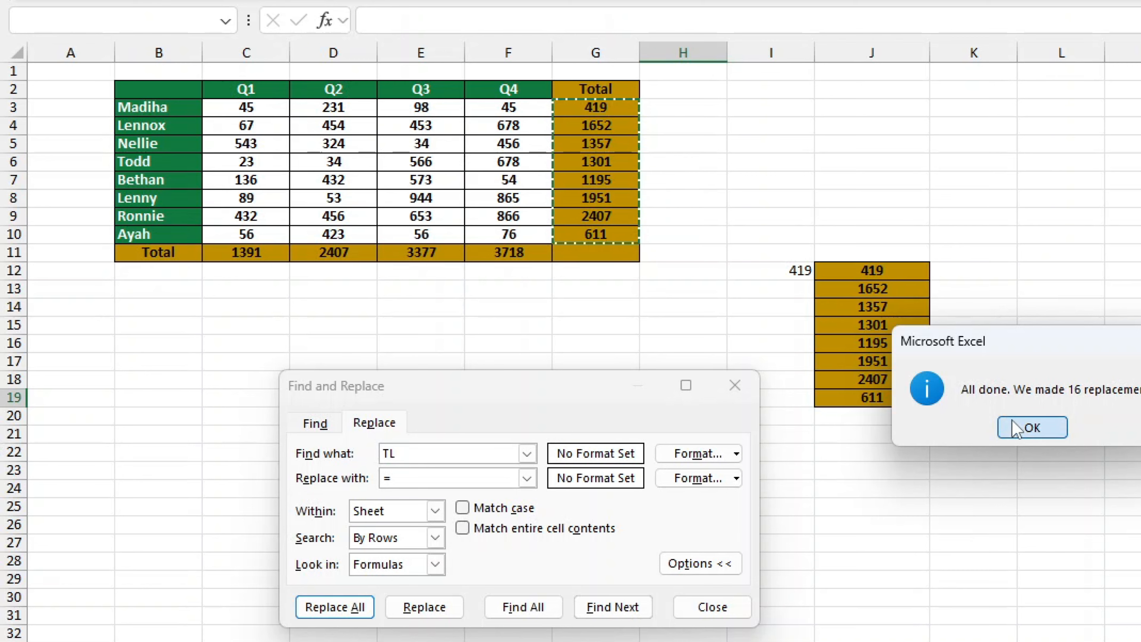
{"action": "left_click", "coordinate": [707, 608]}
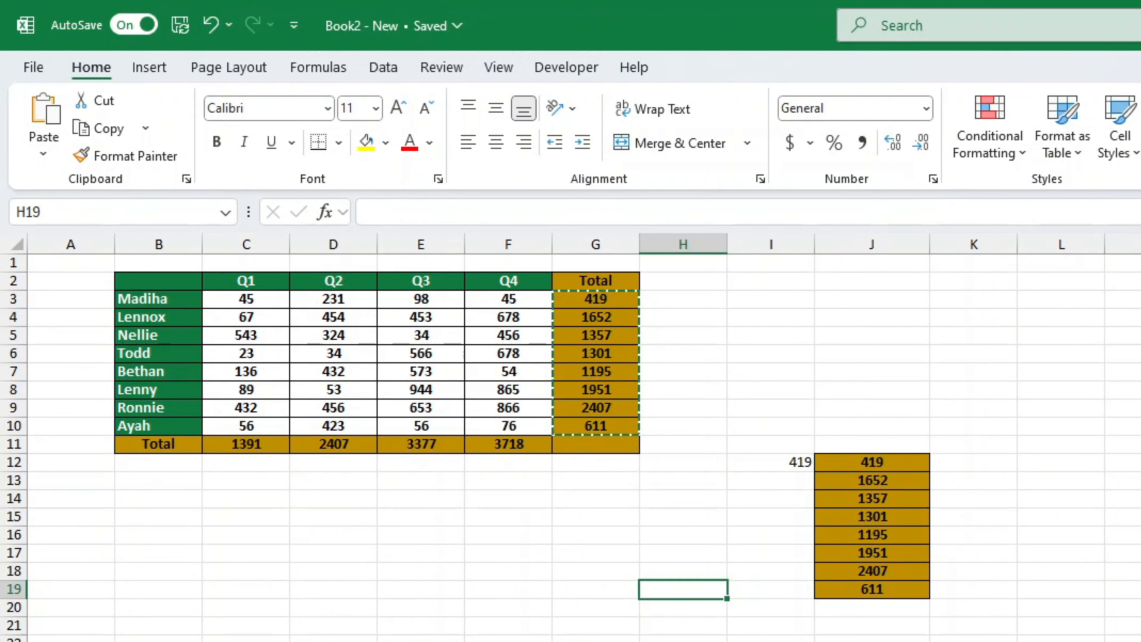
{"action": "double_click", "coordinate": [908, 458]}
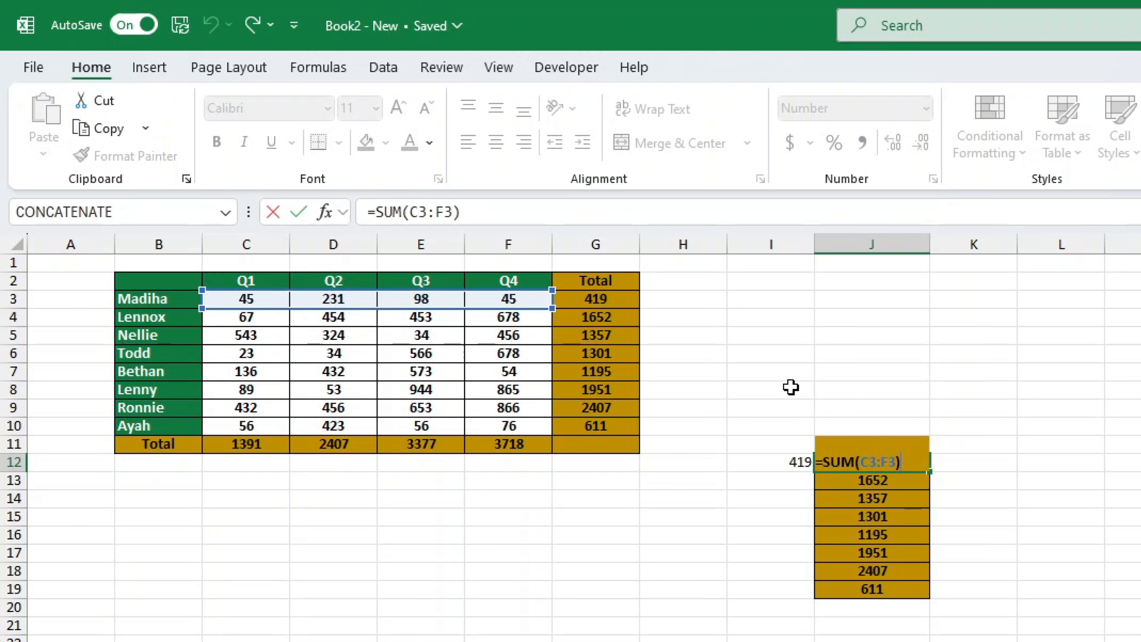
{"action": "left_click", "coordinate": [633, 300]}
{"action": "double_click", "coordinate": [631, 299]}
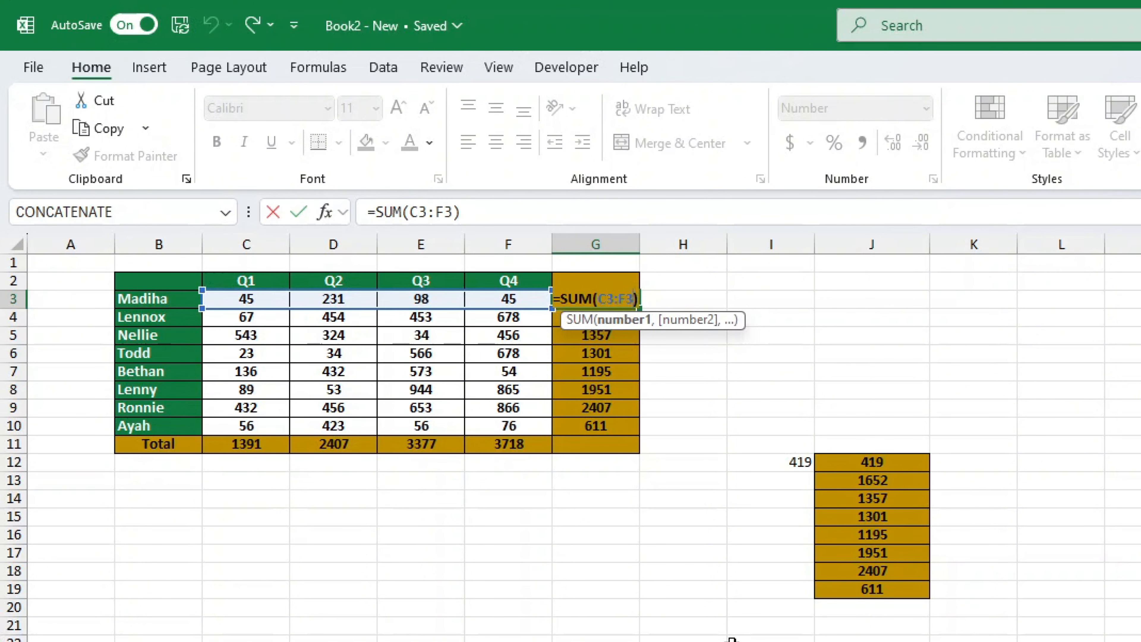
{"action": "left_click", "coordinate": [906, 533]}
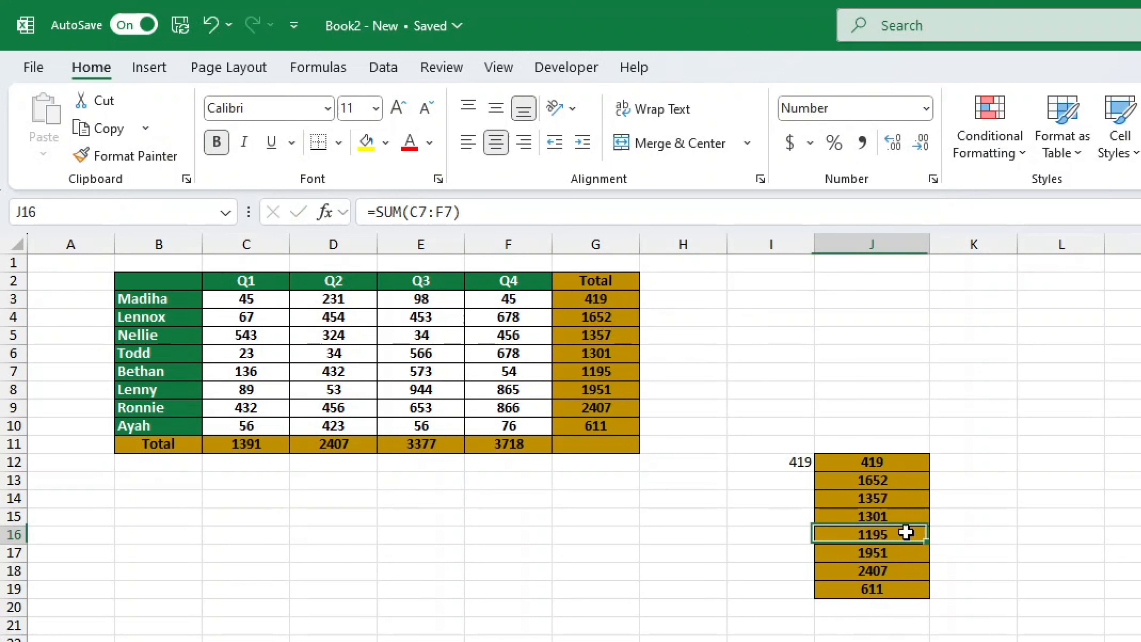
{"action": "double_click", "coordinate": [906, 532]}
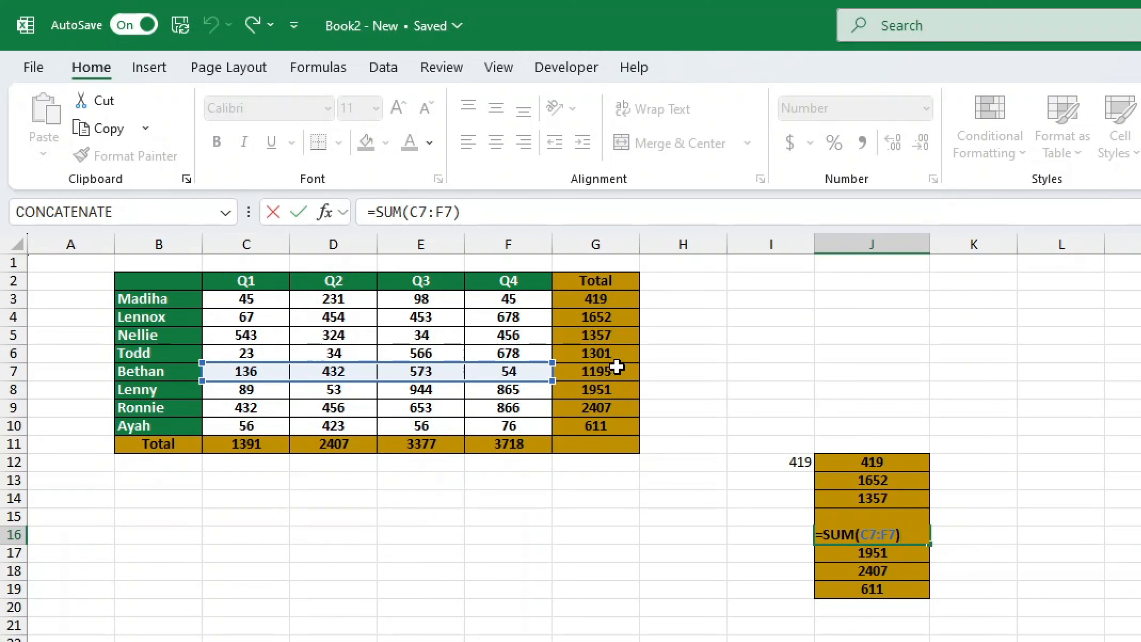
{"action": "double_click", "coordinate": [636, 354]}
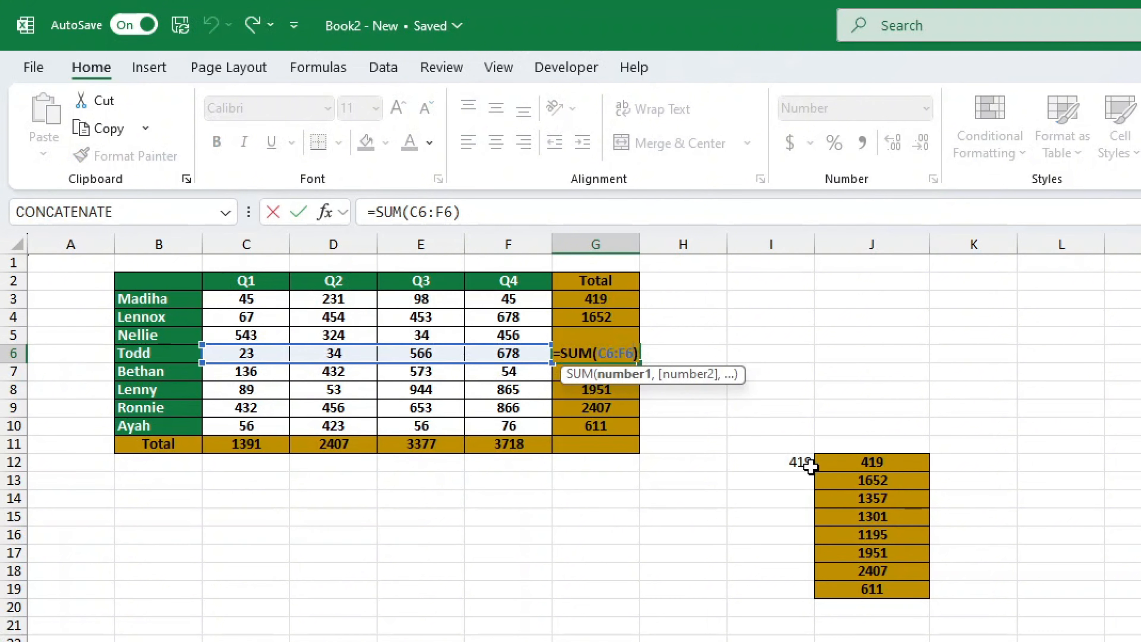
{"action": "left_click", "coordinate": [903, 516]}
{"action": "double_click", "coordinate": [903, 516]}
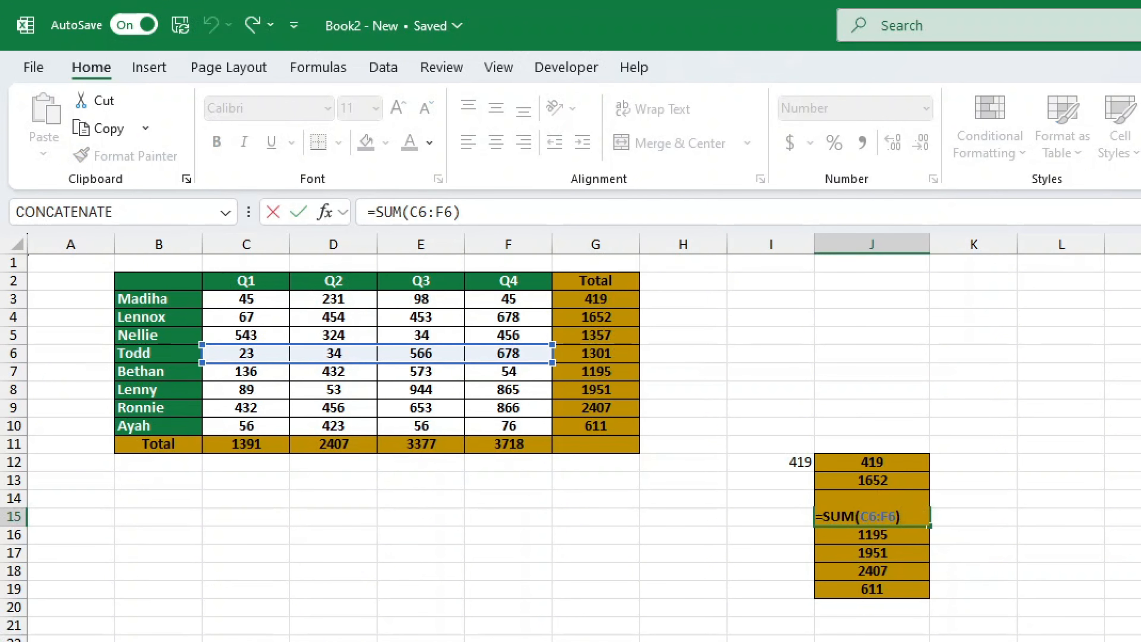
{"action": "left_click", "coordinate": [1065, 641]}
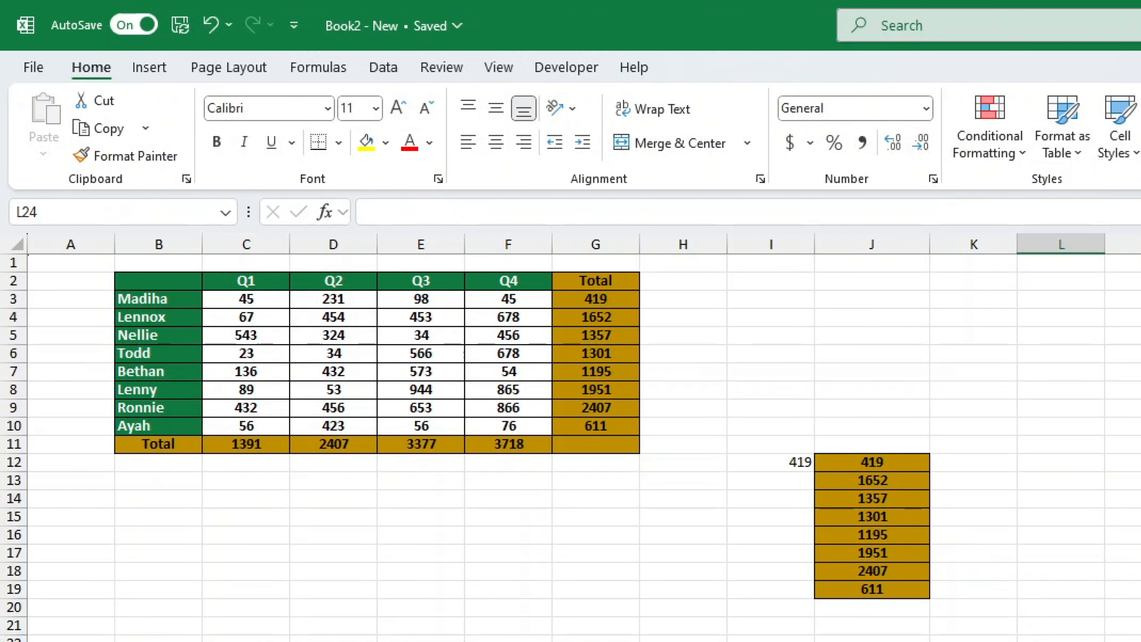